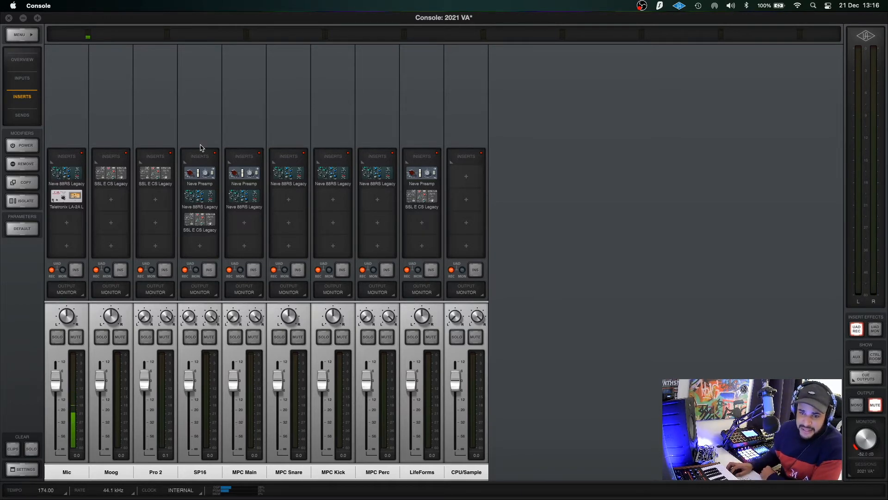
# - Look at the Neve Preamp on the SP16 channel and compare the channel input and insert views
pyautogui.click(203, 172)
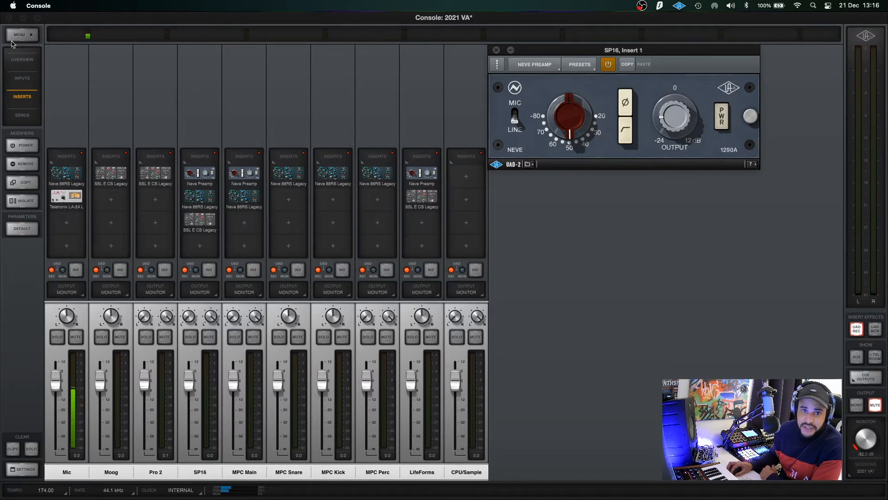
pyautogui.click(24, 77)
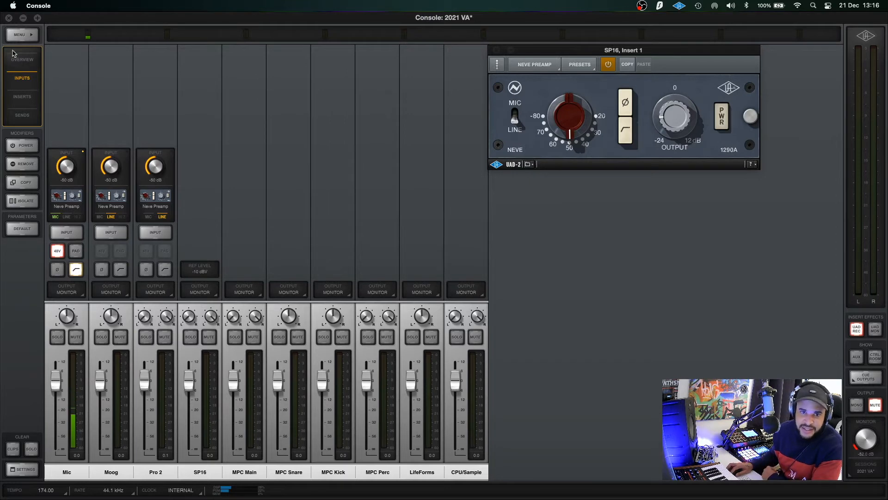
pyautogui.click(22, 96)
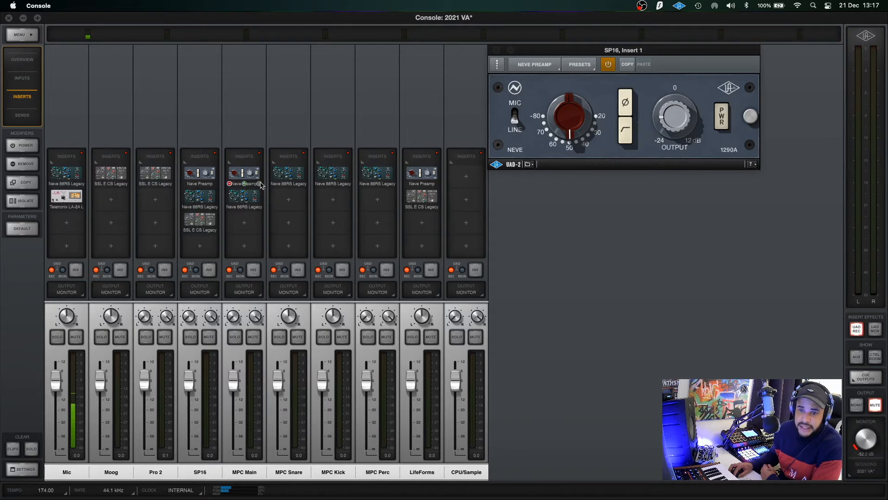
pyautogui.click(496, 50)
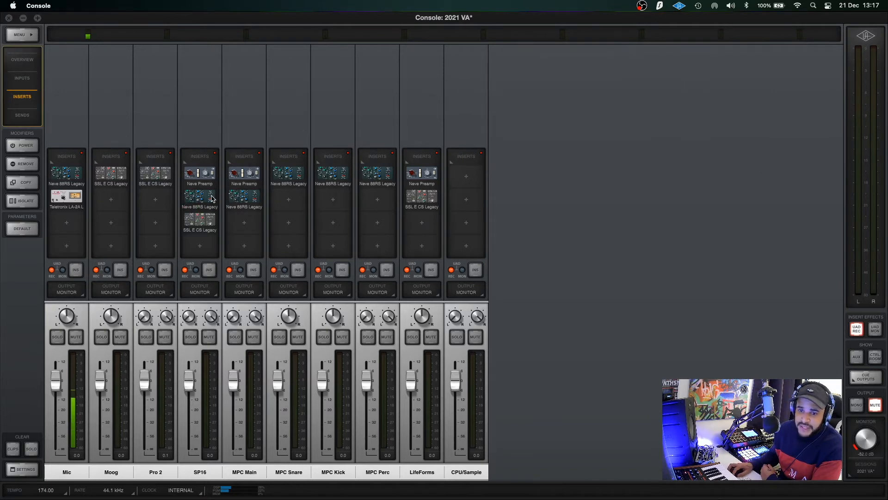
# - Examine the Neve 88RS and SSL E channel strip settings on the SP16 channel, then close their windows
pyautogui.click(210, 197)
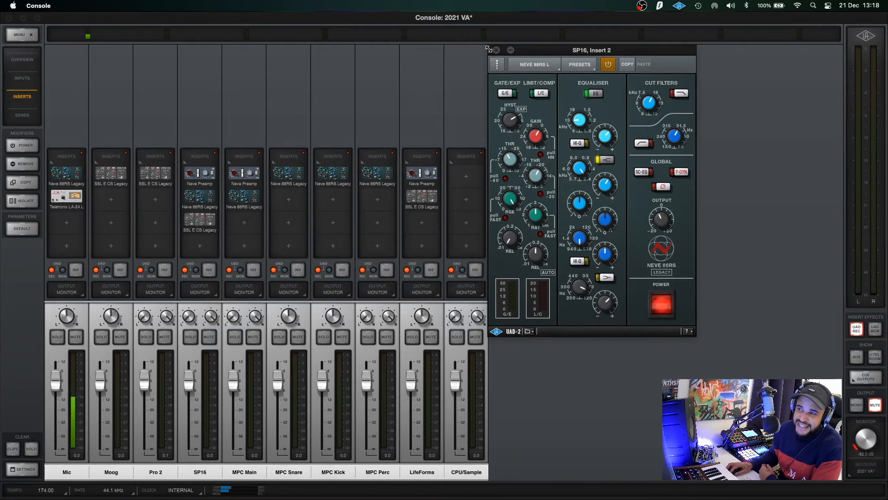
pyautogui.click(496, 49)
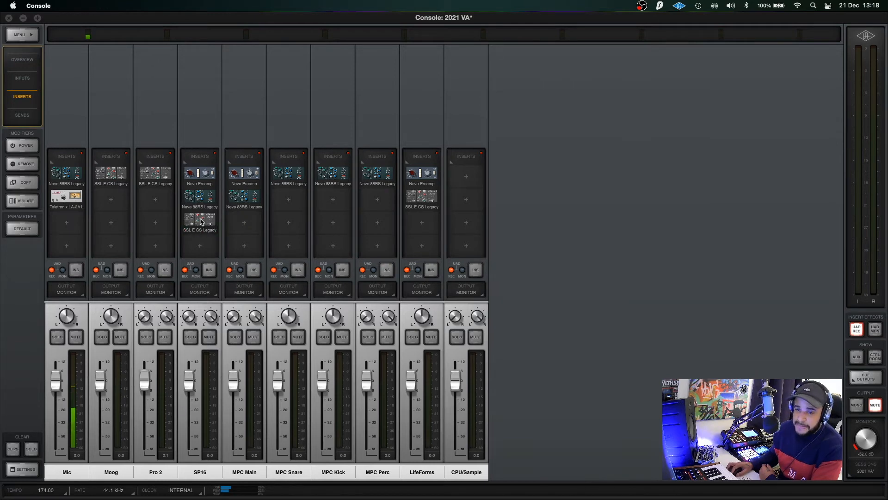
pyautogui.click(201, 222)
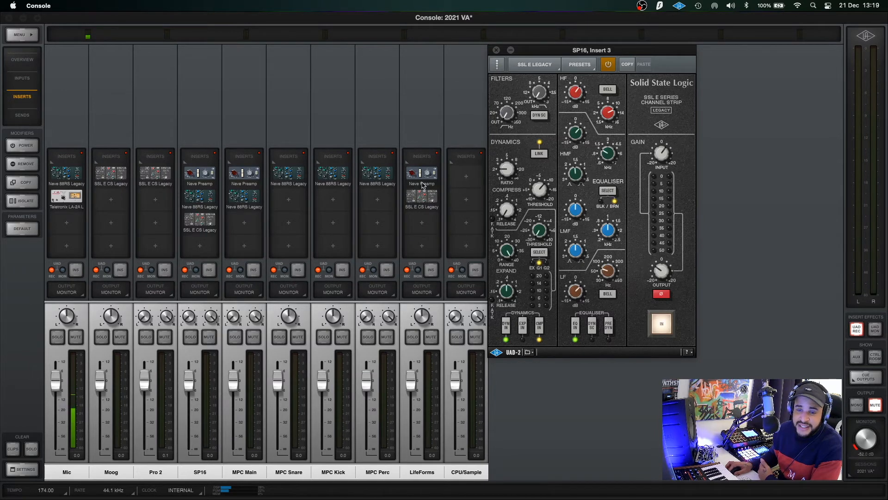
pyautogui.moveTo(216, 209)
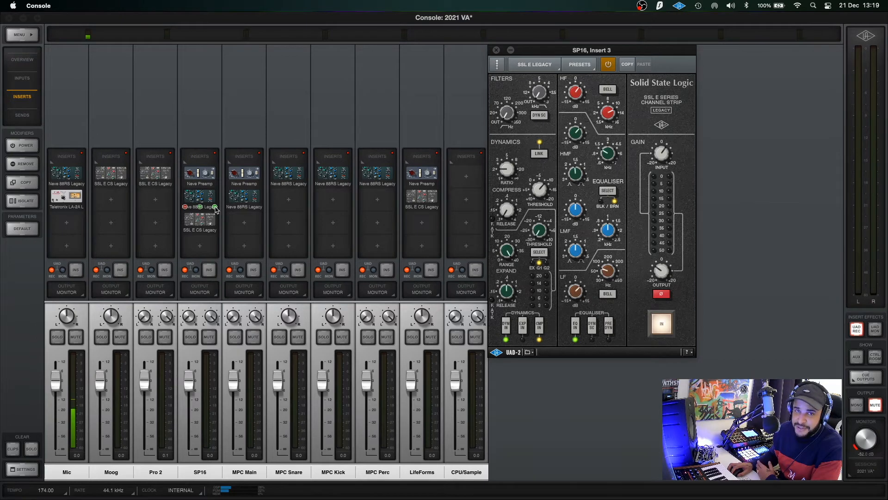
pyautogui.click(207, 196)
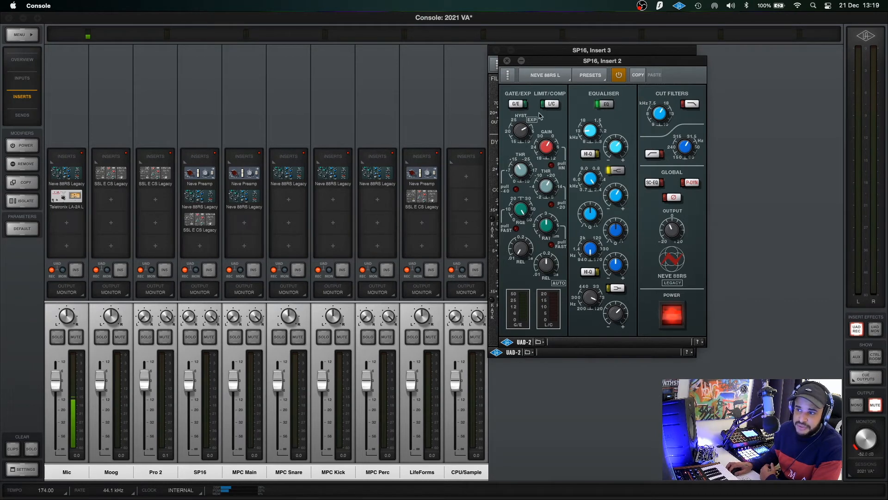
pyautogui.click(507, 61)
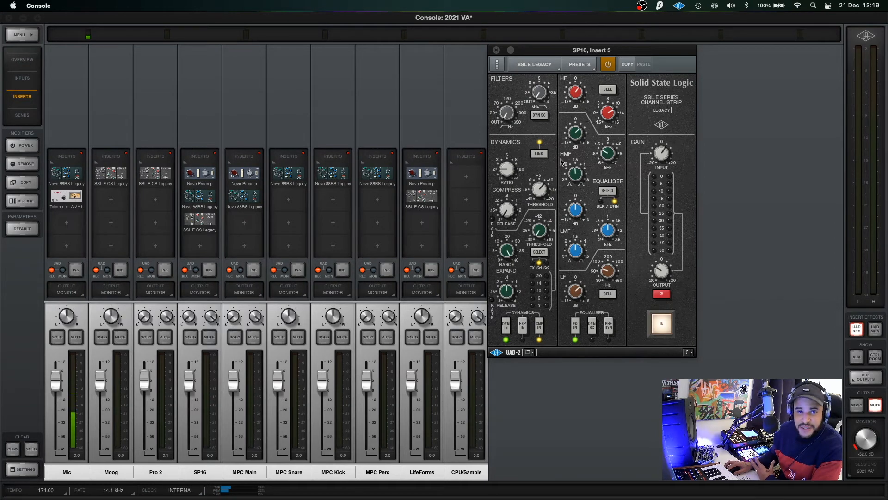
pyautogui.click(199, 196)
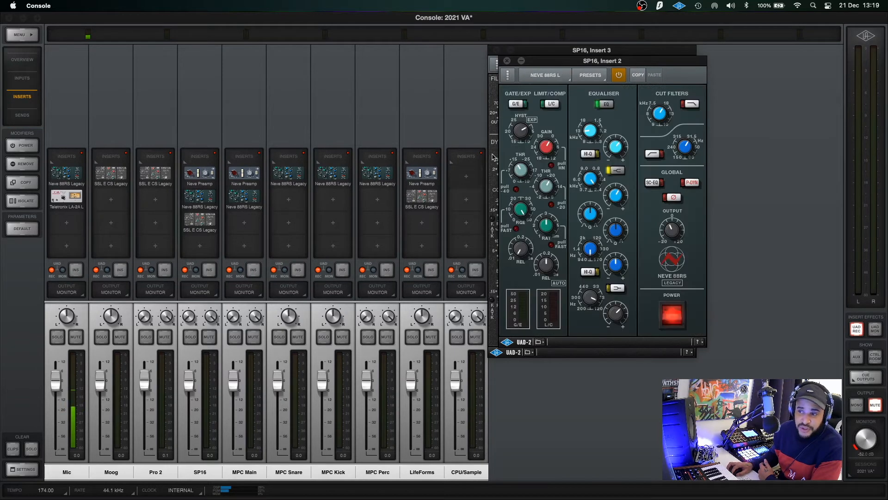
pyautogui.click(507, 61)
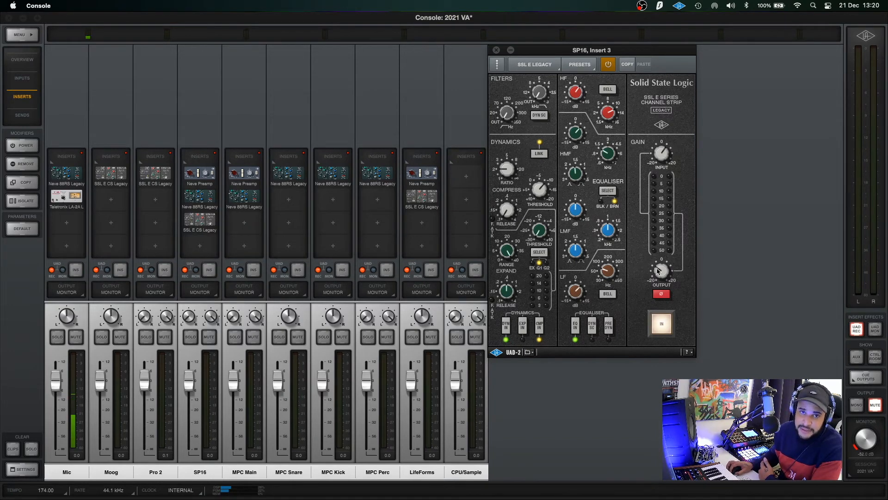
pyautogui.click(496, 49)
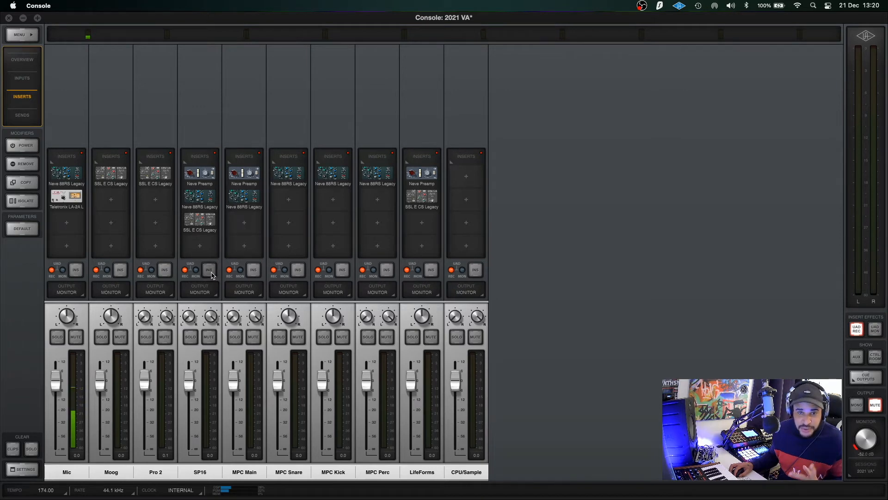
# - Switch the SP16 channel's insert effects from recording to monitoring only and back again
pyautogui.click(209, 270)
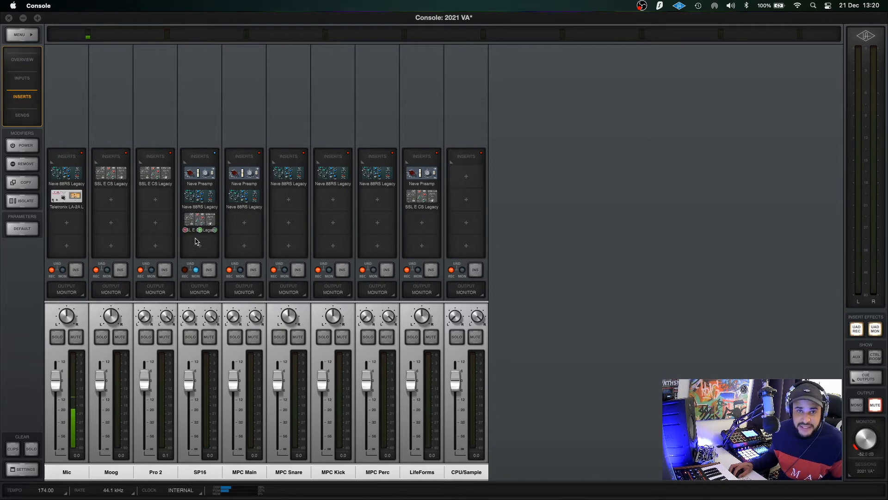
pyautogui.click(210, 272)
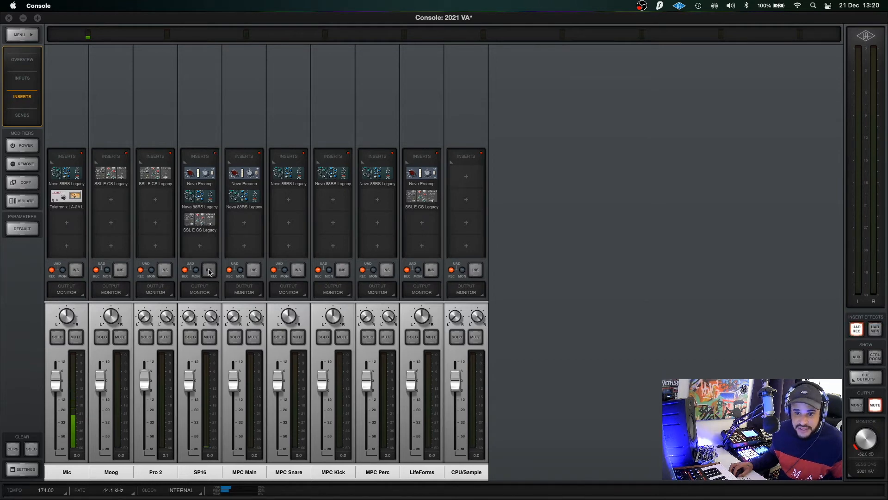
# - Switch to Pro Tools and show the Edit window of the VA session
pyautogui.press('super+Tab')
pyautogui.press('super+Tab')
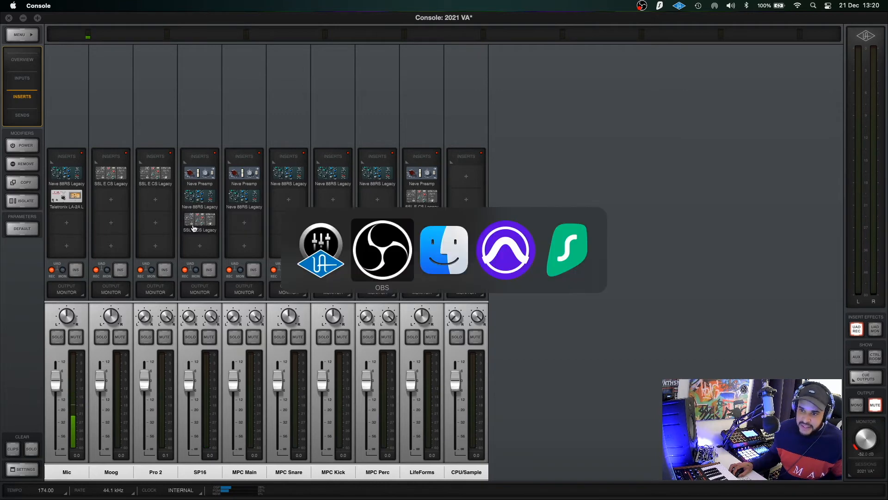
pyautogui.press('super+Tab')
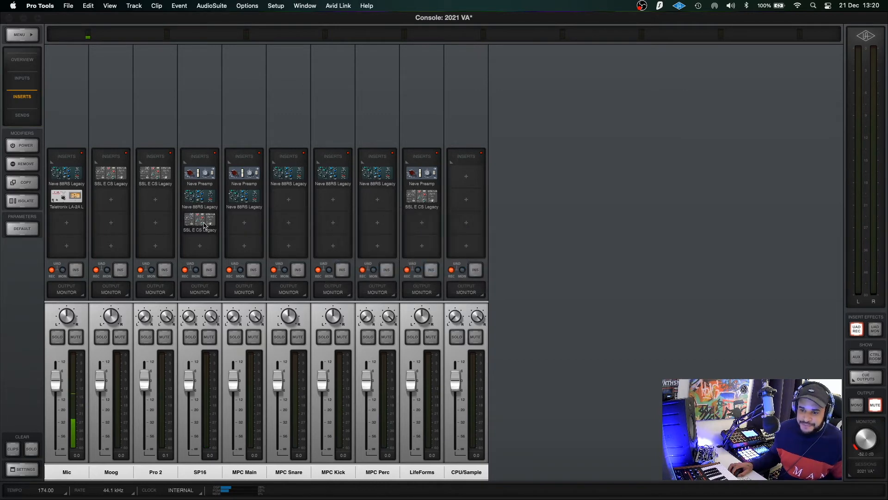
pyautogui.press('super+Tab')
pyautogui.press('super+Tab')
pyautogui.press('super+Tab')
pyautogui.press('super+Tab')
pyautogui.press('super+Tab')
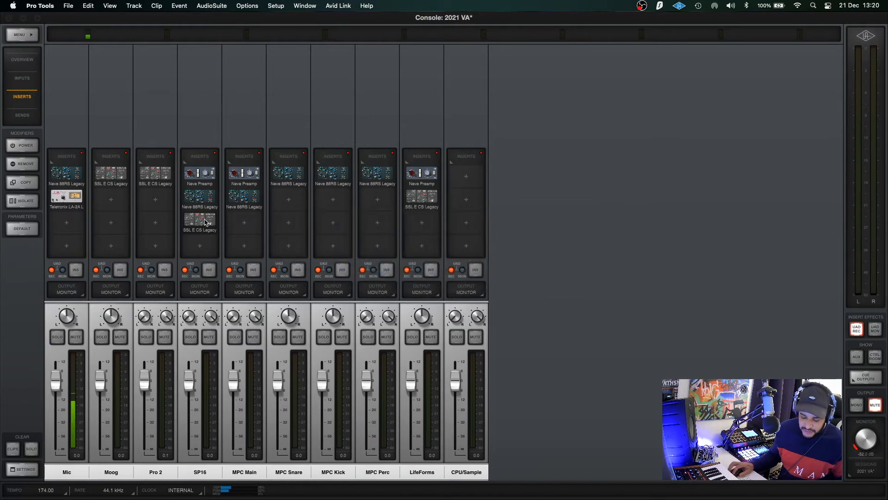
pyautogui.press('super+equal')
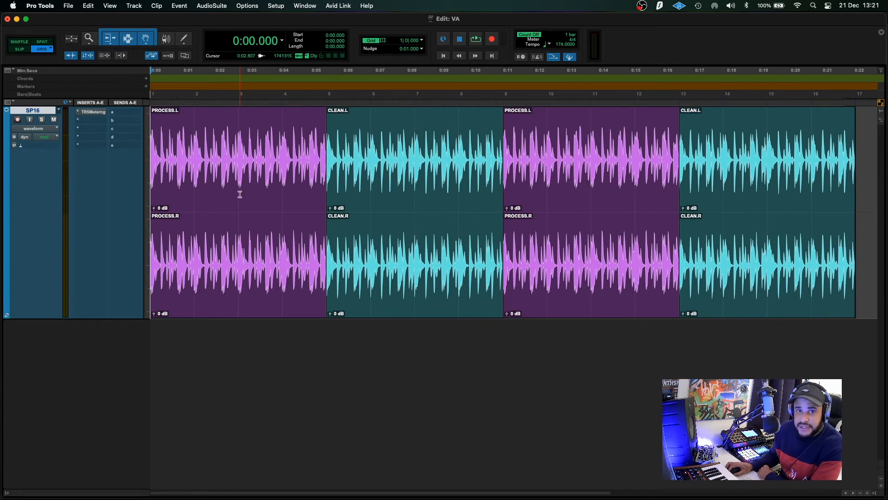
# - Play the SP16 track and compare the first PROCESS and CLEAN clips up close
pyautogui.press('space')
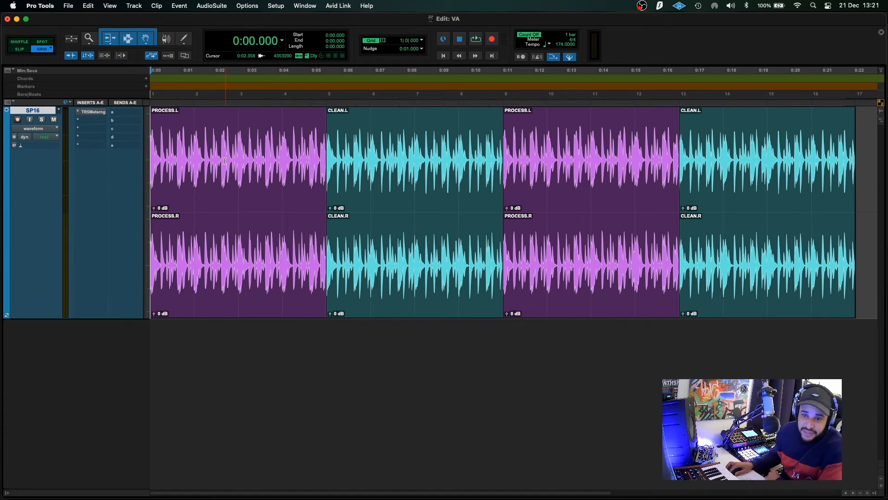
pyautogui.click(431, 294)
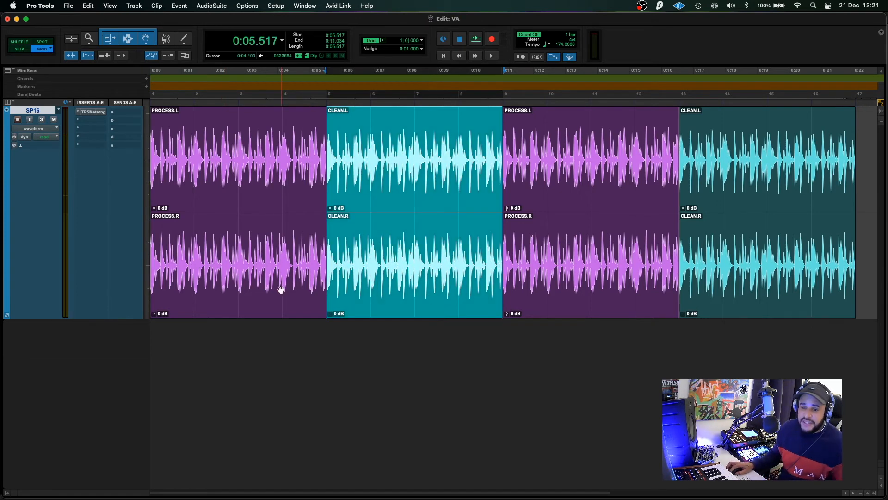
pyautogui.keyDown('shift'); pyautogui.click(271, 289); pyautogui.keyUp('shift')
pyautogui.hotkey('alt', 'f')
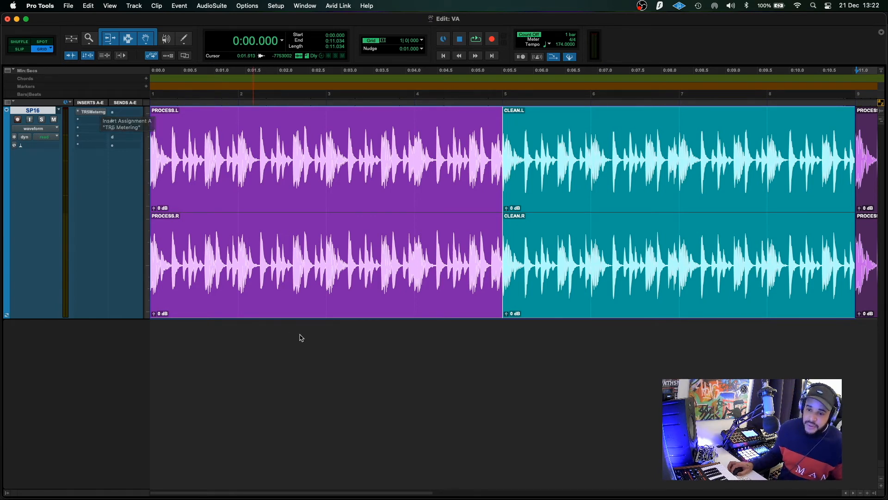
pyautogui.hotkey('alt', 'a')
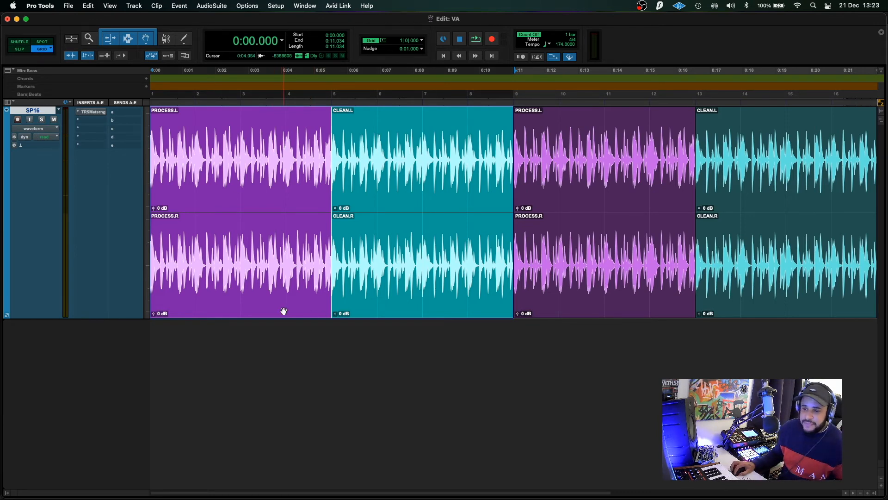
# - Select the first PROCESS clip and set the grid to 1/16 note
pyautogui.click(242, 183)
pyautogui.click(242, 257)
pyautogui.hotkey('alt', 'f')
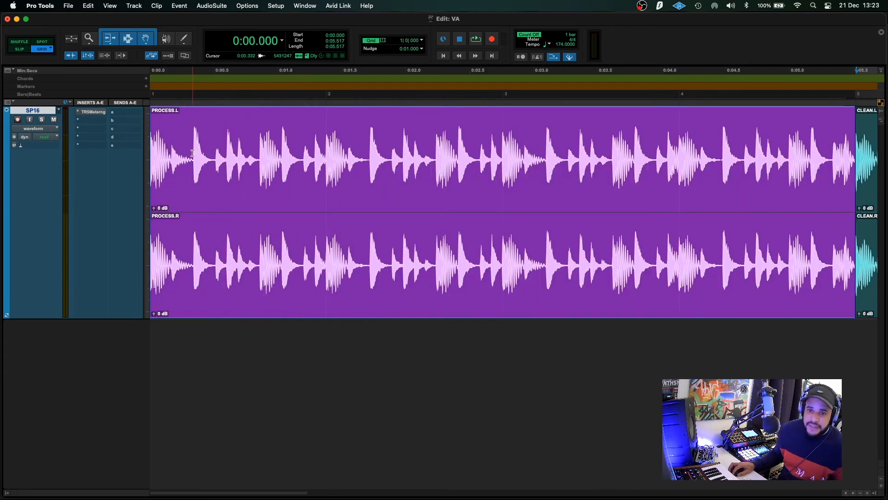
pyautogui.click(390, 41)
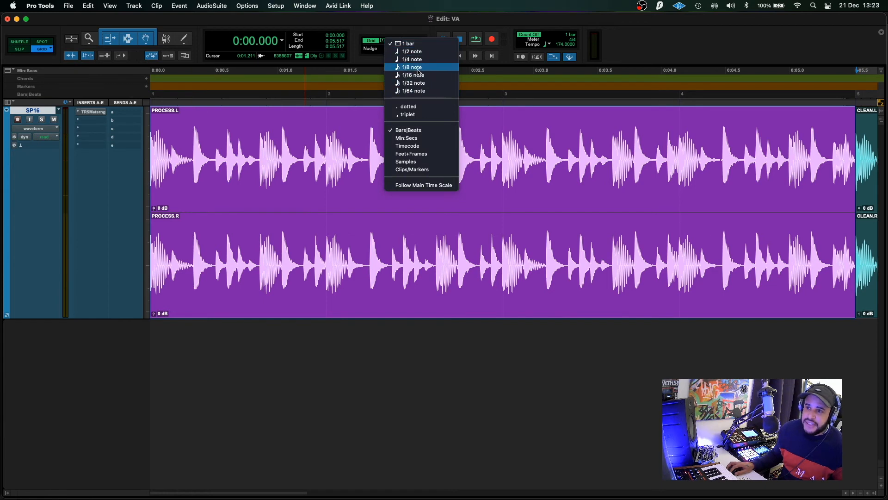
pyautogui.click(413, 75)
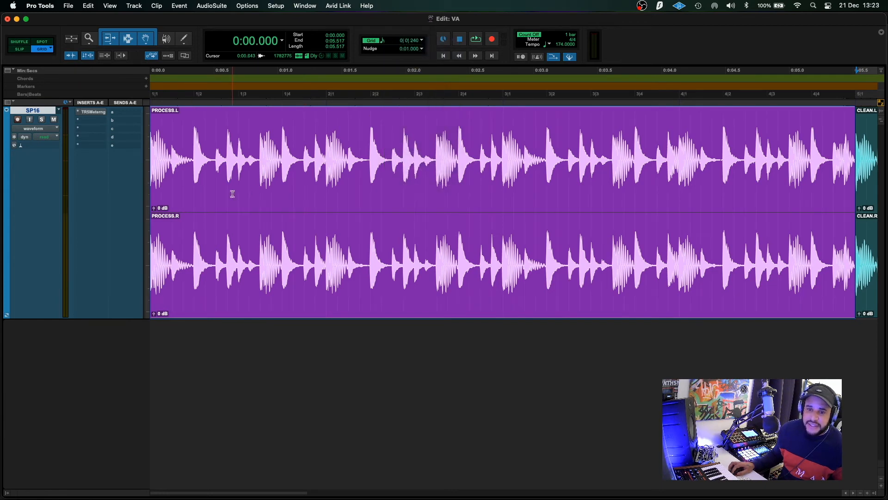
# - Split the first PROCESS clip at 0:00.344, 0:00.517, 0:00.603 and midway between beats 3 and 4 of bar 1
pyautogui.click(193, 141)
pyautogui.press('super+e')
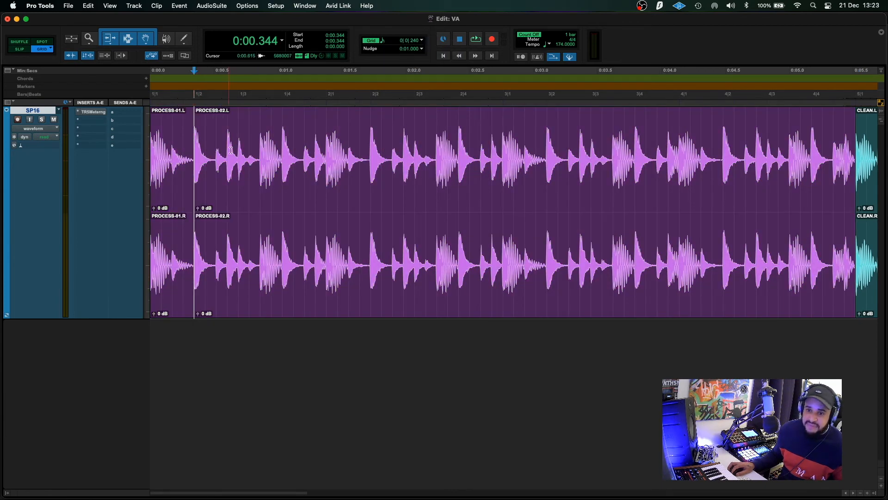
pyautogui.click(260, 144)
pyautogui.press('super+e')
pyautogui.click(226, 160)
pyautogui.press('super+e')
pyautogui.click(216, 161)
pyautogui.press('super+e')
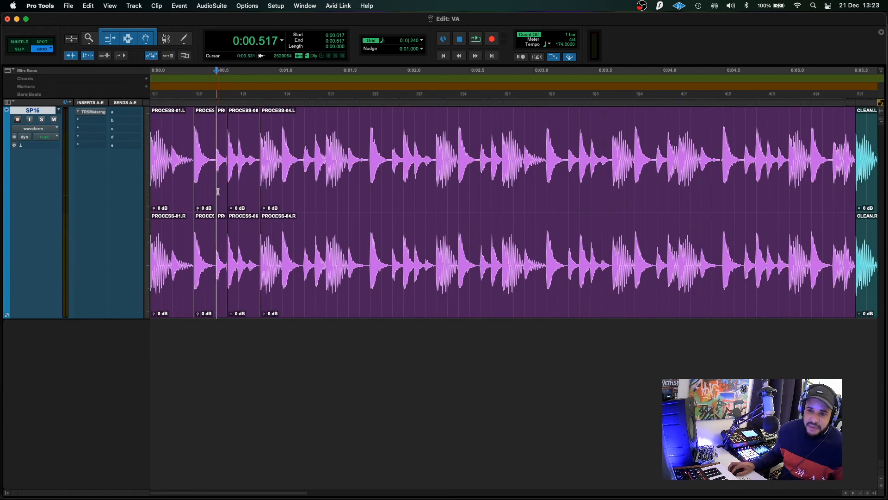
# - Reverse the short slice between 0:00.517 and 0:00.603 with the AudioSuite Reverse process
pyautogui.doubleClick(218, 266)
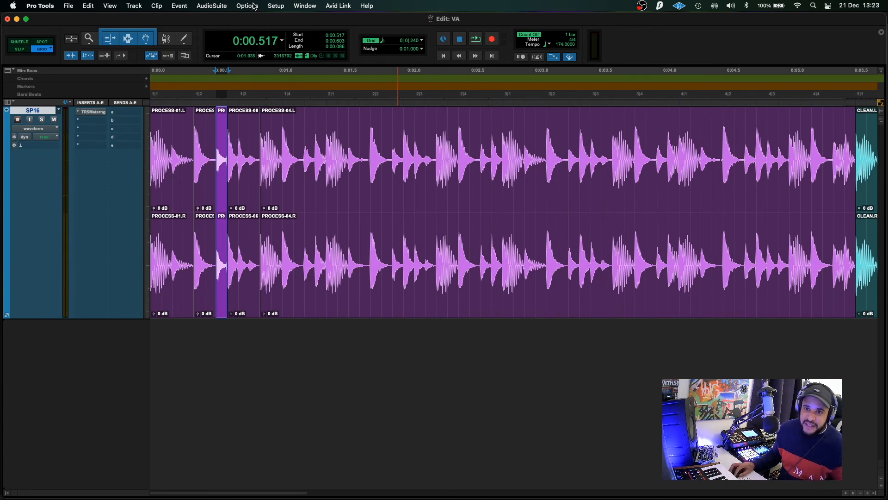
pyautogui.click(212, 5)
pyautogui.moveTo(252, 141)
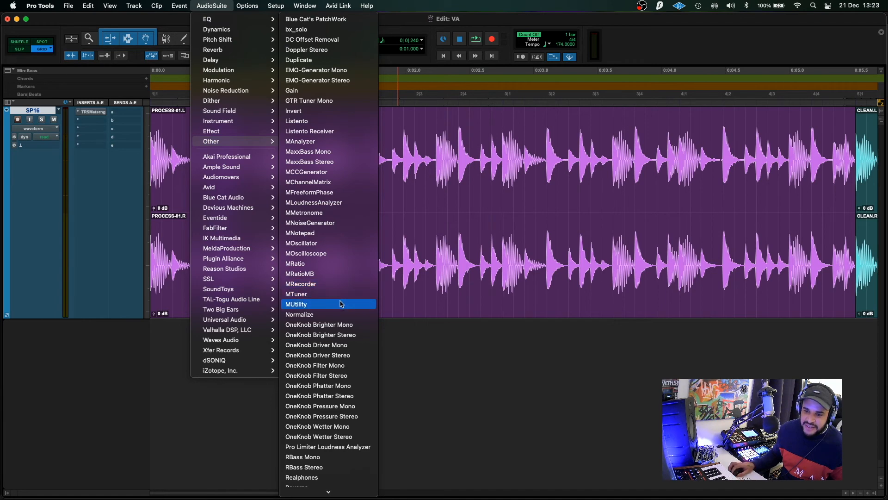
pyautogui.moveTo(350, 497)
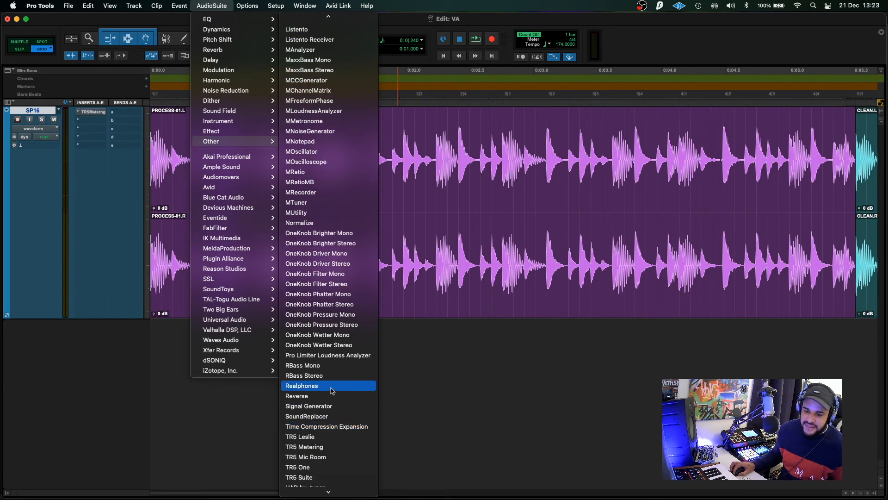
pyautogui.click(337, 400)
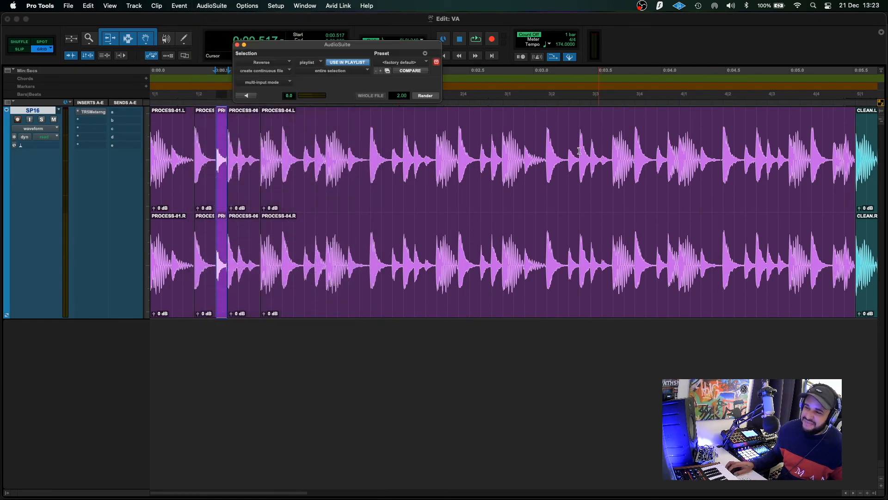
# - Select all slices of the first PROCESS section and play them through
pyautogui.click(181, 279)
pyautogui.keyDown('shift'); pyautogui.click(594, 279); pyautogui.keyUp('shift')
pyautogui.press('space')
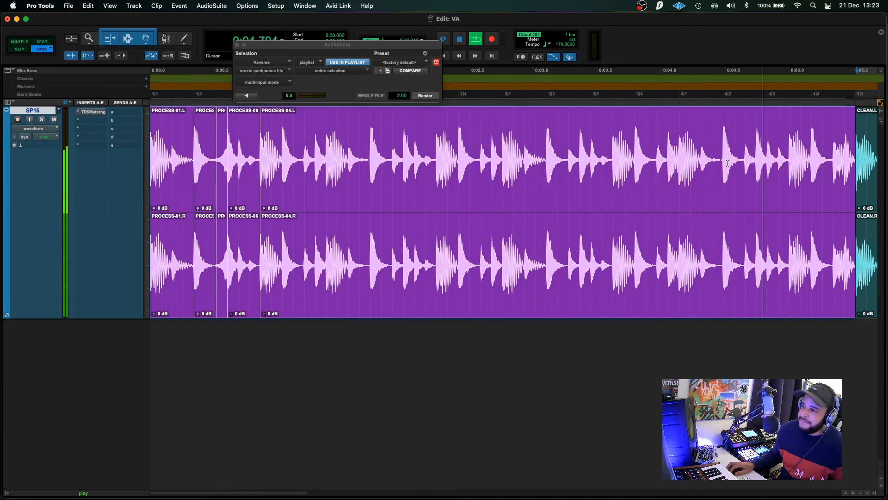
pyautogui.press('space')
# - Try duplicating the PROCESS audio starting at 0:04.482 onto the following beat, listen to it, and undo the edit
pyautogui.moveTo(725, 171); pyautogui.dragTo(768, 182)
pyautogui.press('super+e')
pyautogui.click(623, 119)
pyautogui.press('space')
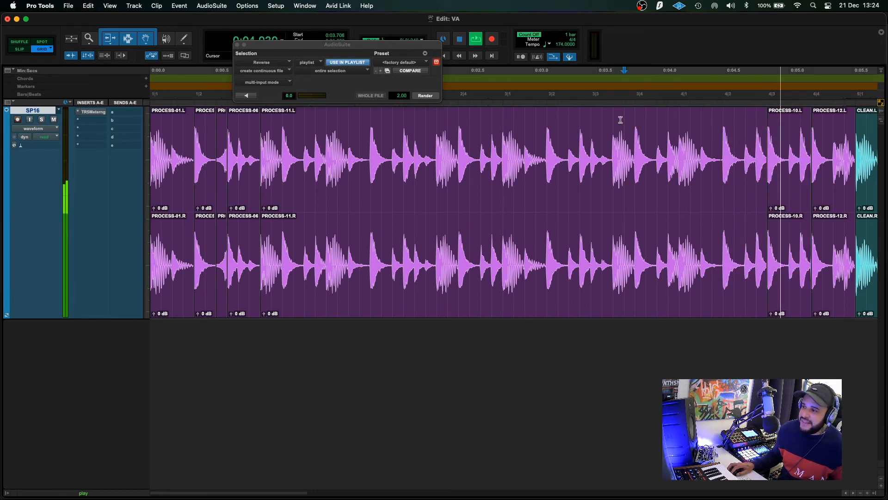
pyautogui.press('space')
pyautogui.press('super+z')
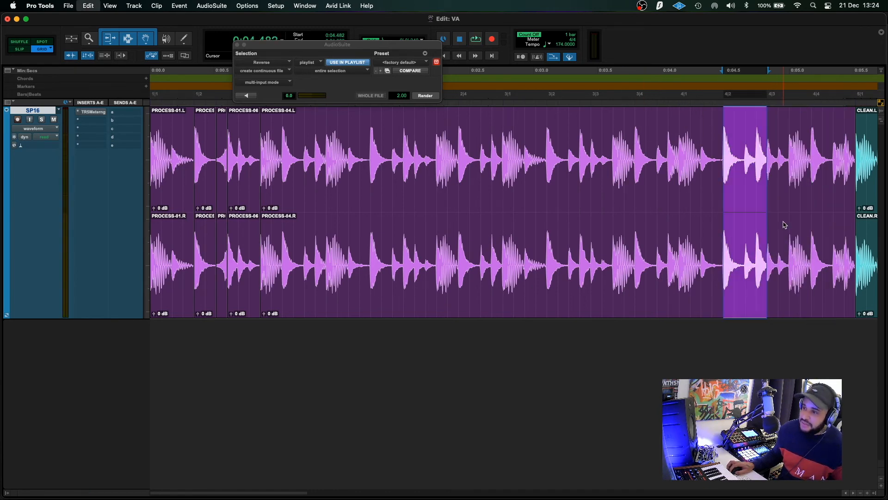
# - Try duplicating a slightly longer stretch of PROCESS audio starting at bar 4 beat 2, and play the result from 0:04.137
pyautogui.click(722, 159)
pyautogui.moveTo(721, 160); pyautogui.dragTo(781, 166)
pyautogui.press('super+d')
pyautogui.click(675, 103)
pyautogui.press('space')
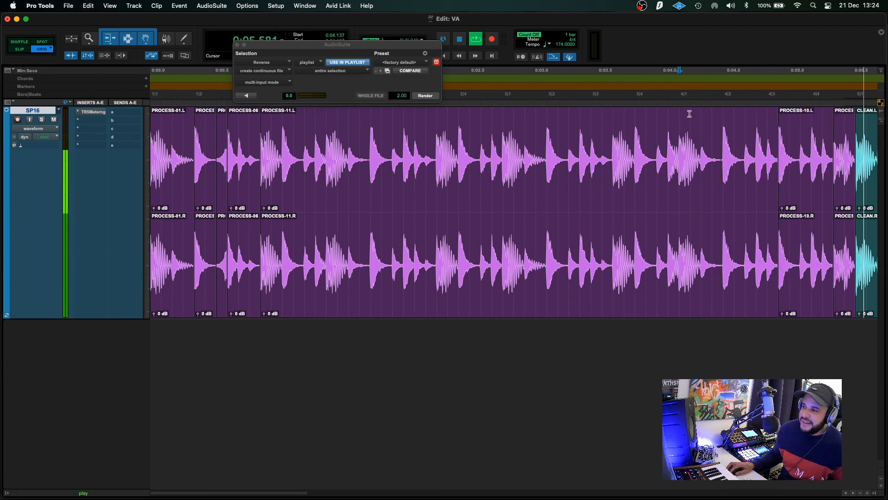
pyautogui.press('space')
# - Undo the duplicate, reverse and split edits to restore the single original PROCESS clip, and close the AudioSuite Reverse window
pyautogui.press('super+z')
pyautogui.press('super+z')
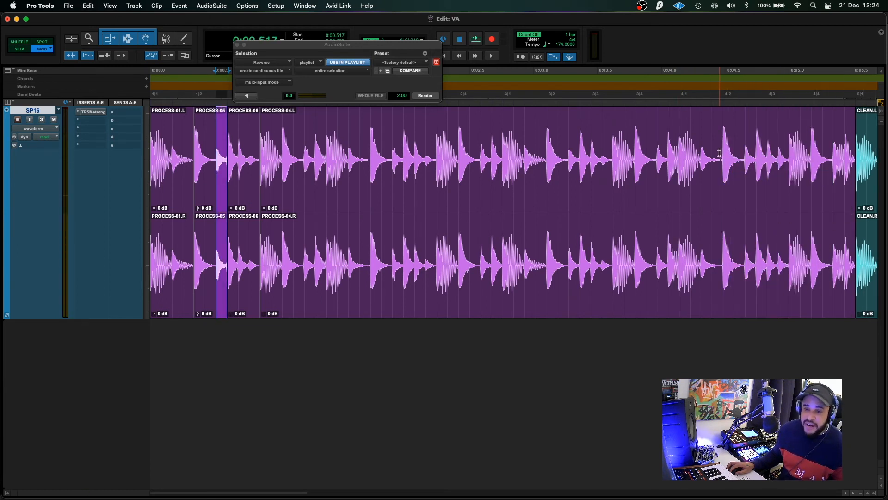
pyautogui.press('super+z')
pyautogui.press('super+z')
pyautogui.press('super+z')
pyautogui.press('super+z')
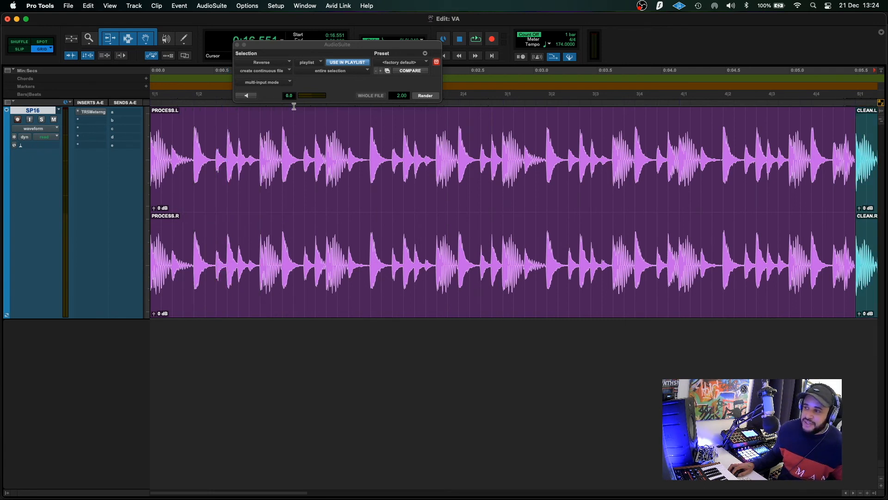
pyautogui.click(237, 44)
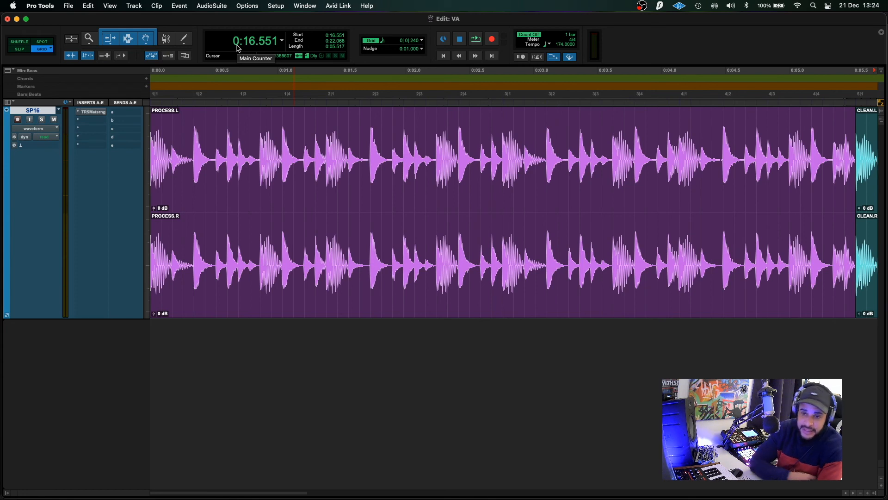
# - Switch to the Console app and examine the Neve Preamp and SSL E channel strip inserts on the LifeForms channel, closing each plug-in window
pyautogui.press('super+Tab')
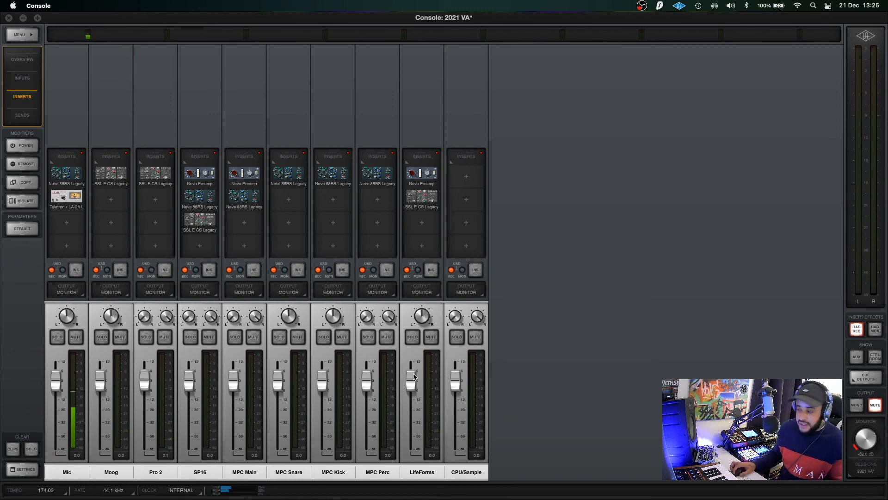
pyautogui.click(422, 172)
pyautogui.click(496, 49)
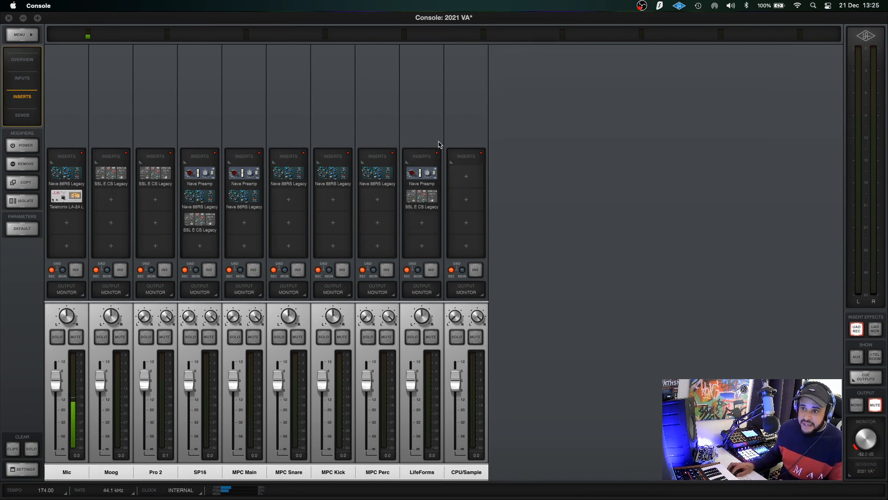
pyautogui.click(434, 196)
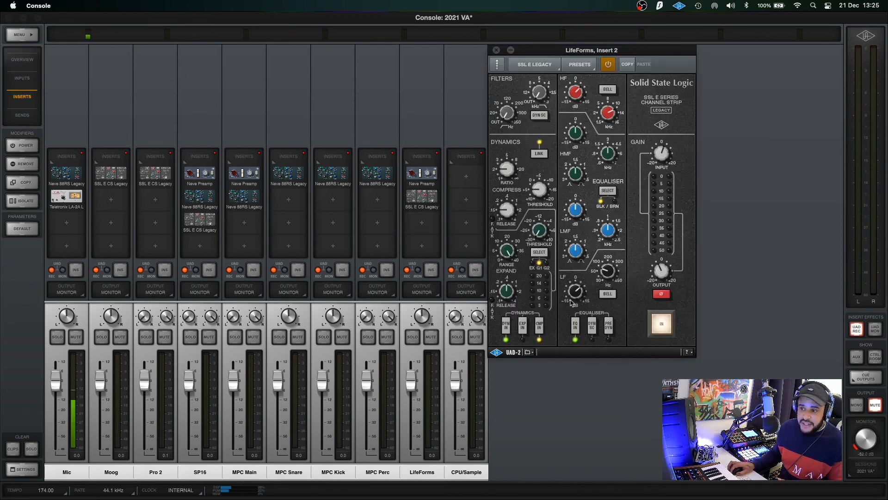
pyautogui.click(496, 49)
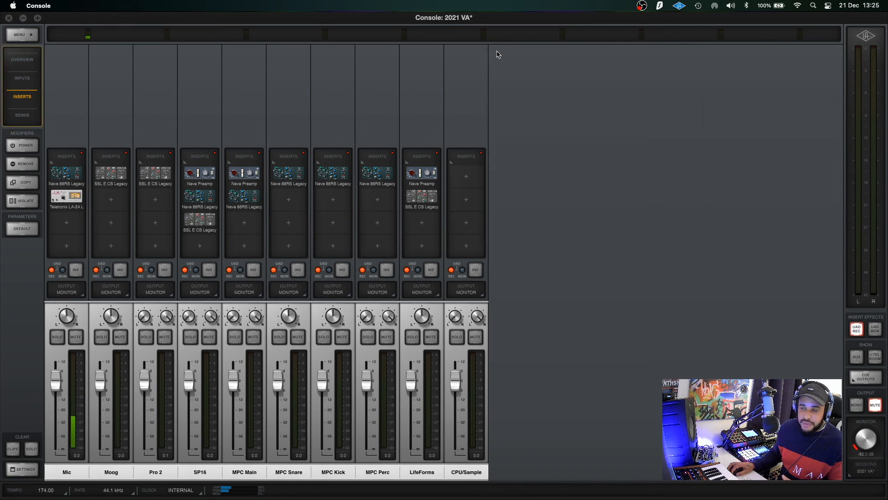